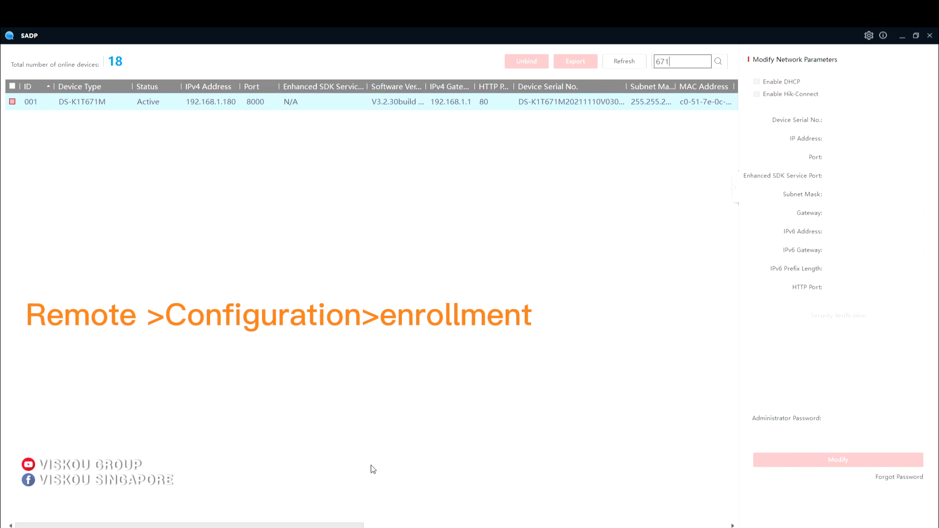
- Filter the SADP device list with '671' to find the DS-K1T671M terminal at 192.168.1.180
{"action": "mouse_move", "coordinate": [348, 527]}
{"action": "left_click", "coordinate": [265, 497]}
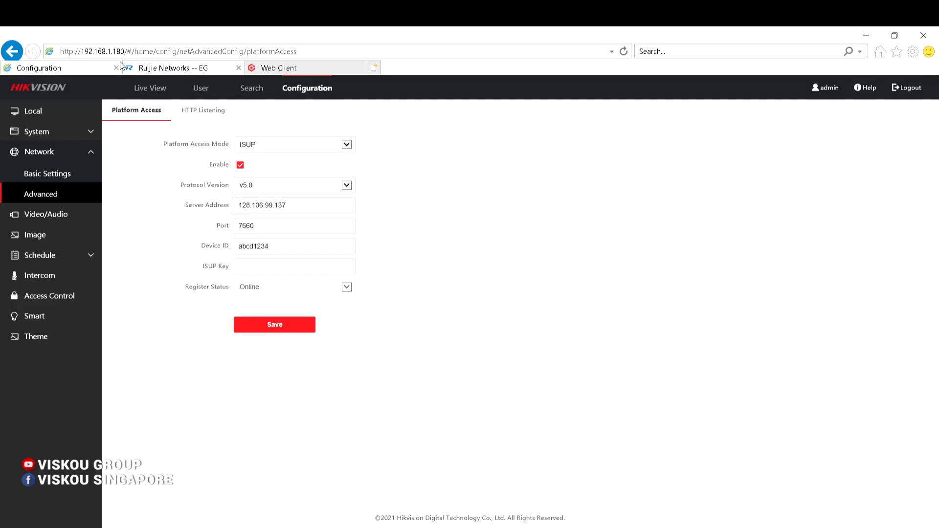
{"action": "left_click", "coordinate": [67, 136]}
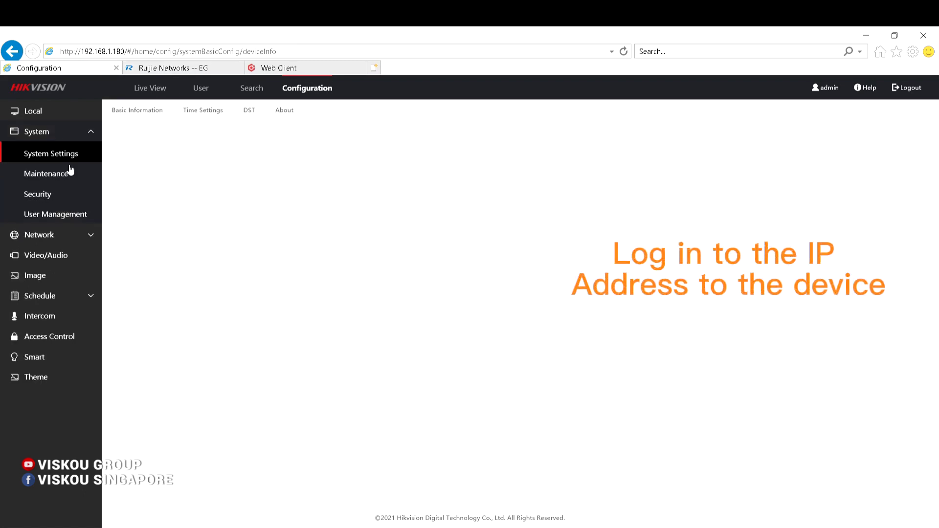
{"action": "left_click", "coordinate": [71, 171]}
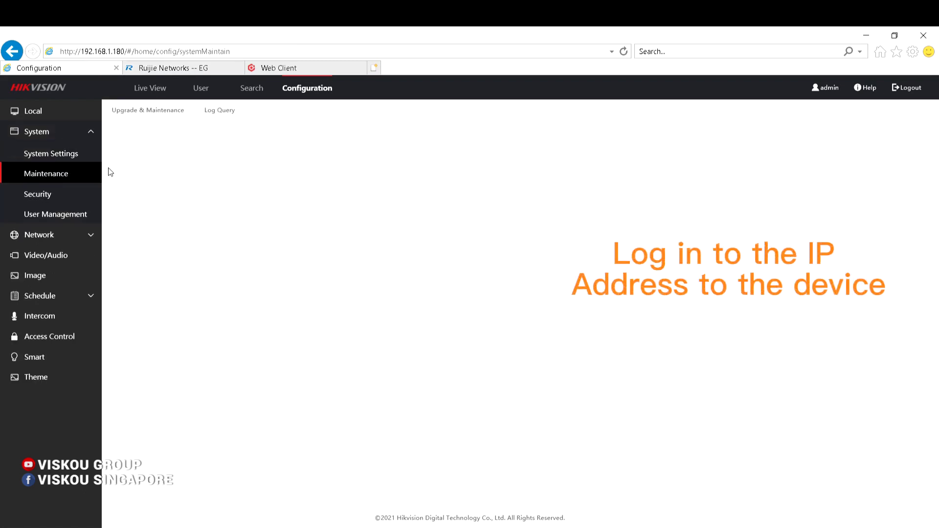
{"action": "left_click", "coordinate": [67, 154]}
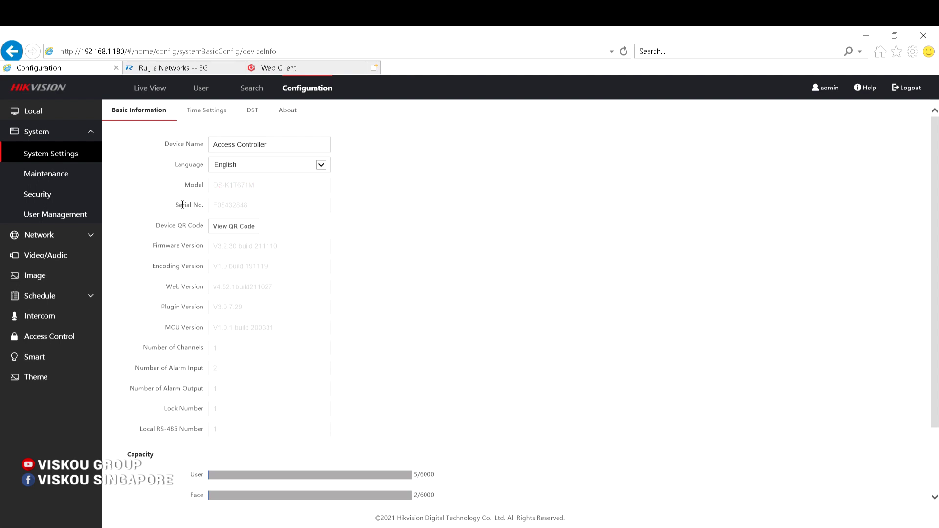
{"action": "left_click", "coordinate": [70, 241]}
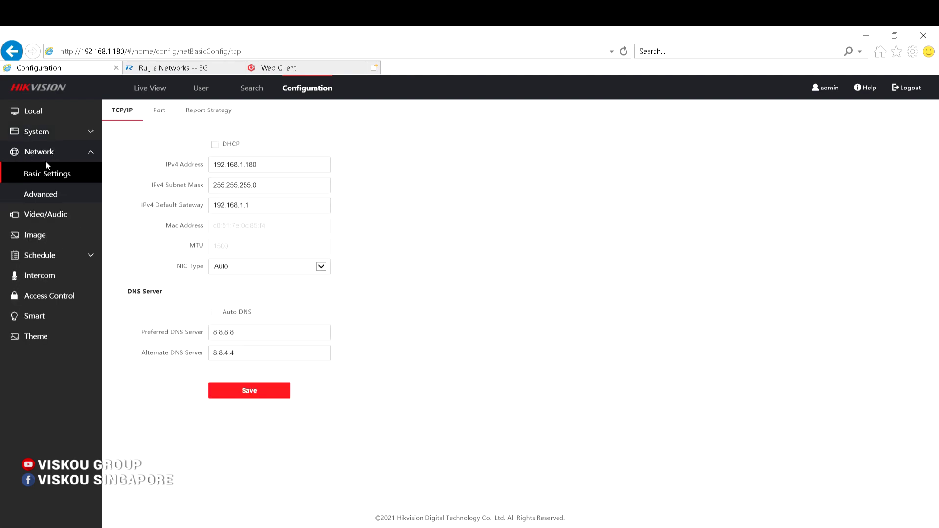
- In Platform Access, keep ISUP as the access mode and choose protocol version v5.0
{"action": "left_click", "coordinate": [38, 194]}
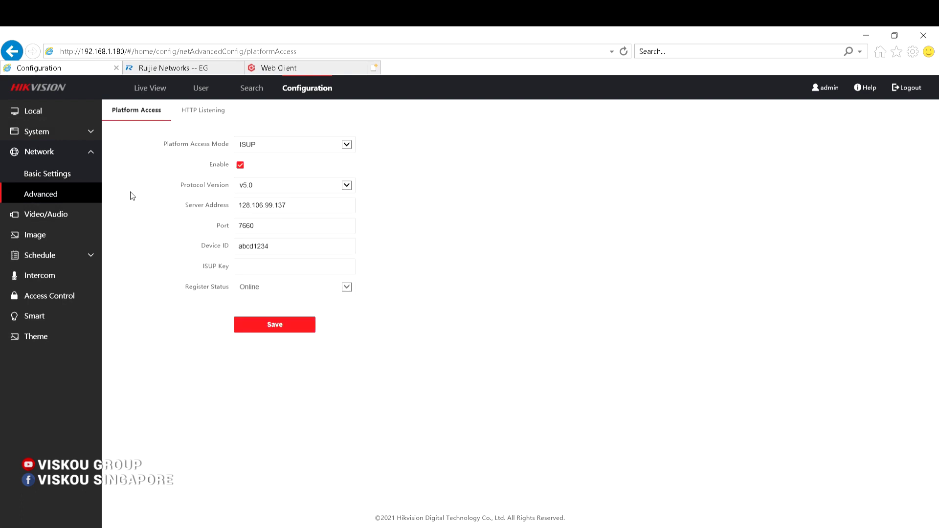
{"action": "left_click", "coordinate": [270, 145]}
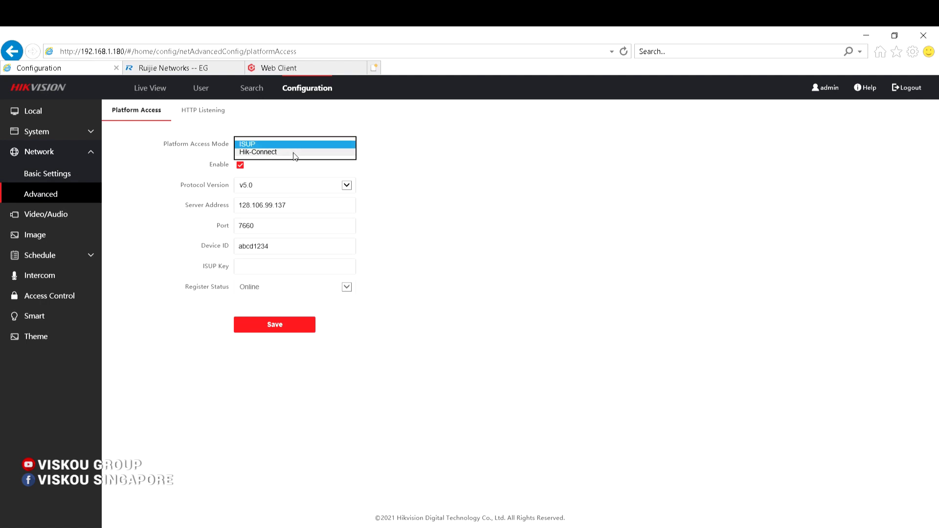
{"action": "left_click", "coordinate": [391, 160]}
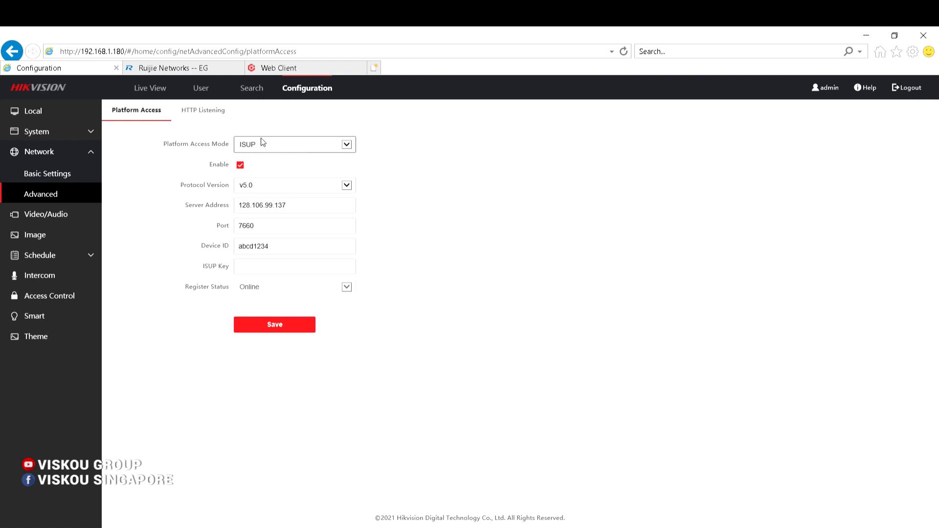
{"action": "left_click", "coordinate": [263, 191]}
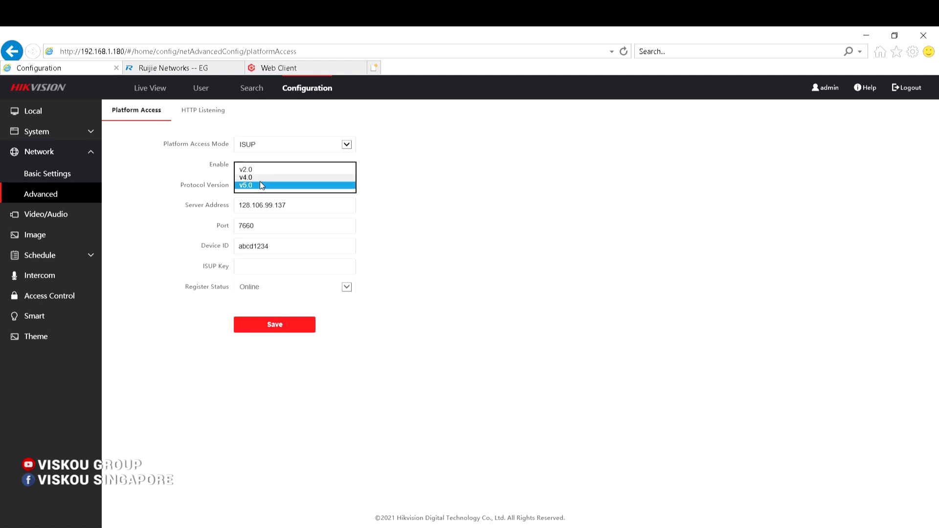
{"action": "left_click", "coordinate": [276, 183]}
- Check server 128.106.99.137, port 7660 and the device ID, then move into the empty ISUP Key field
{"action": "left_click", "coordinate": [311, 205]}
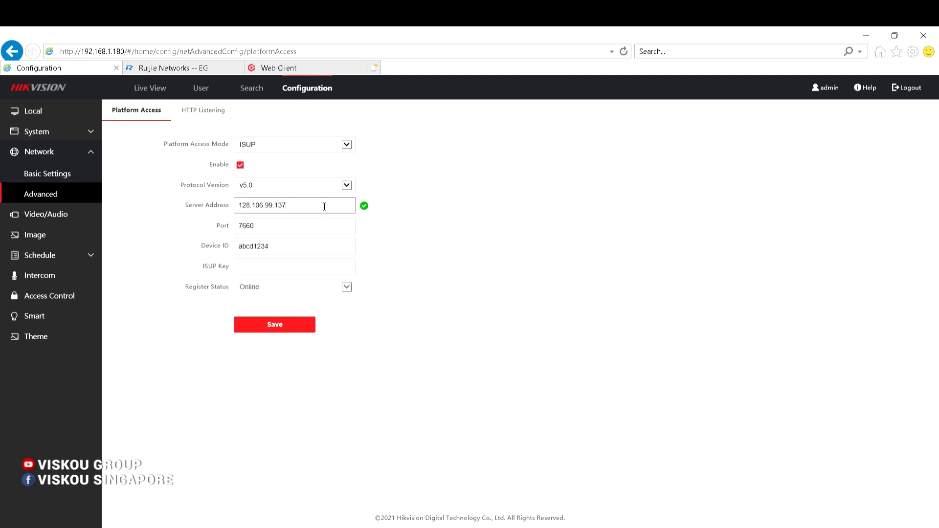
{"action": "left_click_drag", "start_coordinate": [324, 206], "coordinate": [207, 211]}
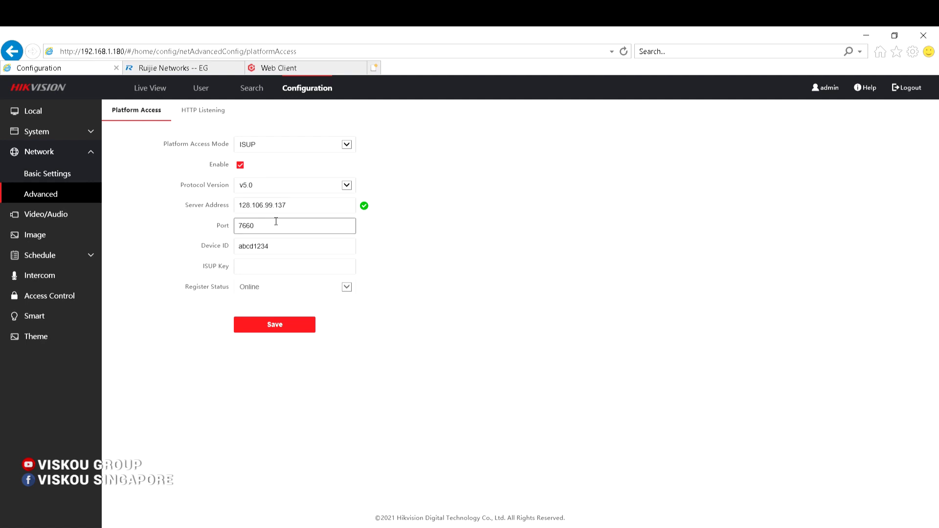
{"action": "left_click_drag", "start_coordinate": [276, 221], "coordinate": [239, 224]}
{"action": "left_click_drag", "start_coordinate": [283, 242], "coordinate": [195, 245]}
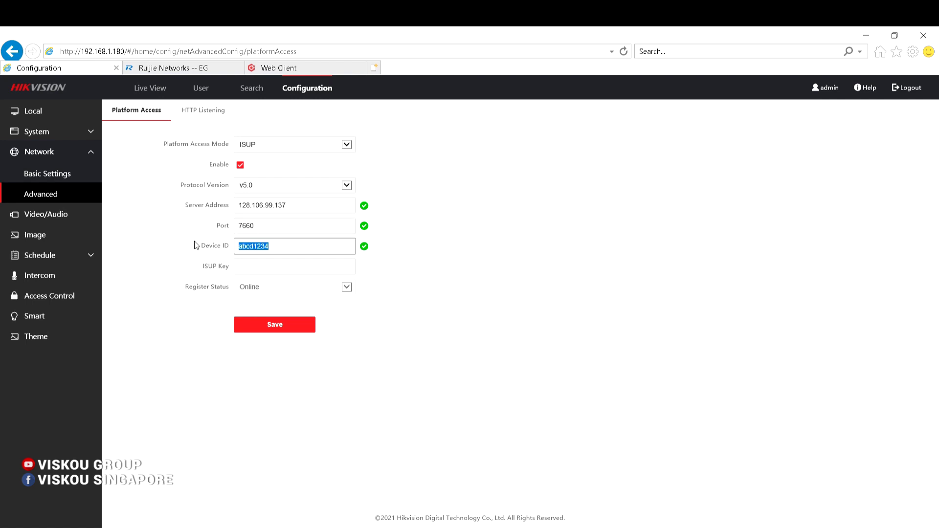
{"action": "left_click", "coordinate": [264, 261]}
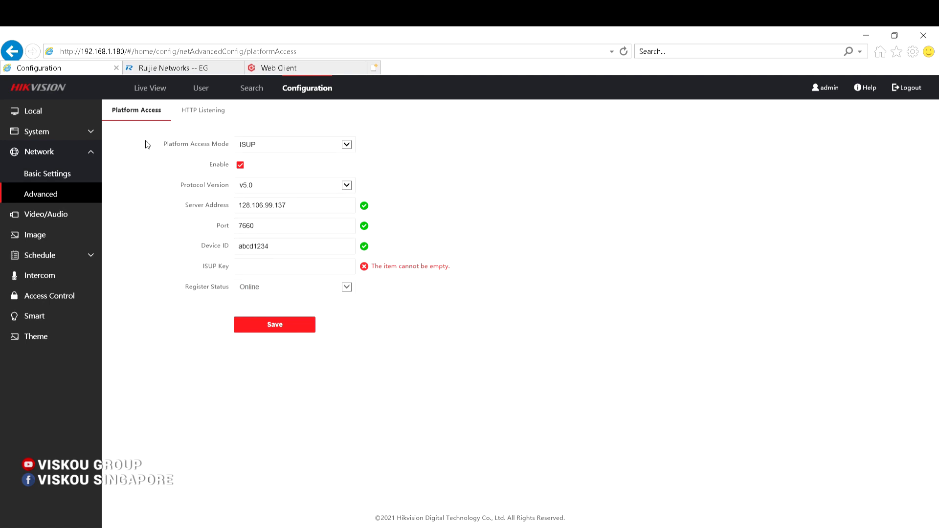
- Show 20 port mappings per page and open the DMZ Host mapping for 192.168.1.52 for editing
{"action": "left_click", "coordinate": [169, 67]}
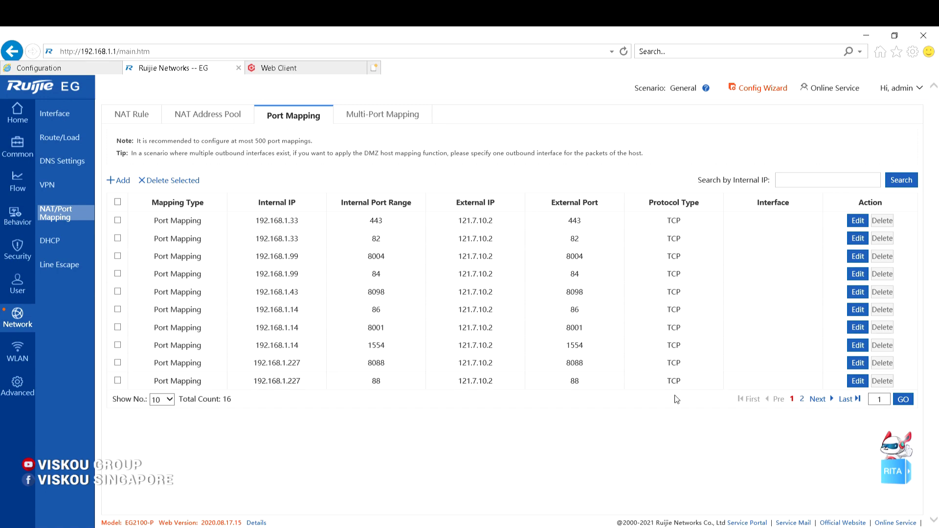
{"action": "left_click", "coordinate": [171, 398]}
{"action": "left_click", "coordinate": [162, 418]}
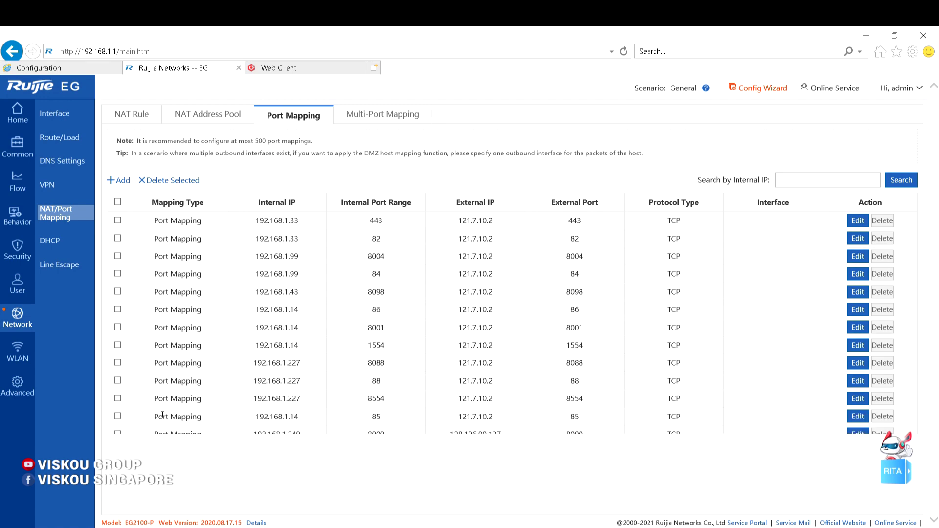
{"action": "scroll", "coordinate": [191, 350], "scroll_direction": "down", "scroll_amount": 1}
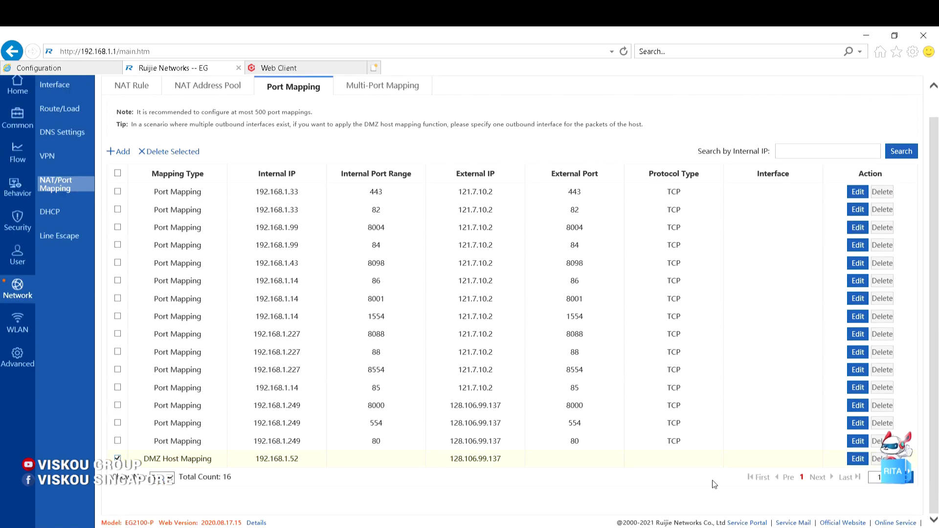
{"action": "left_click", "coordinate": [857, 459]}
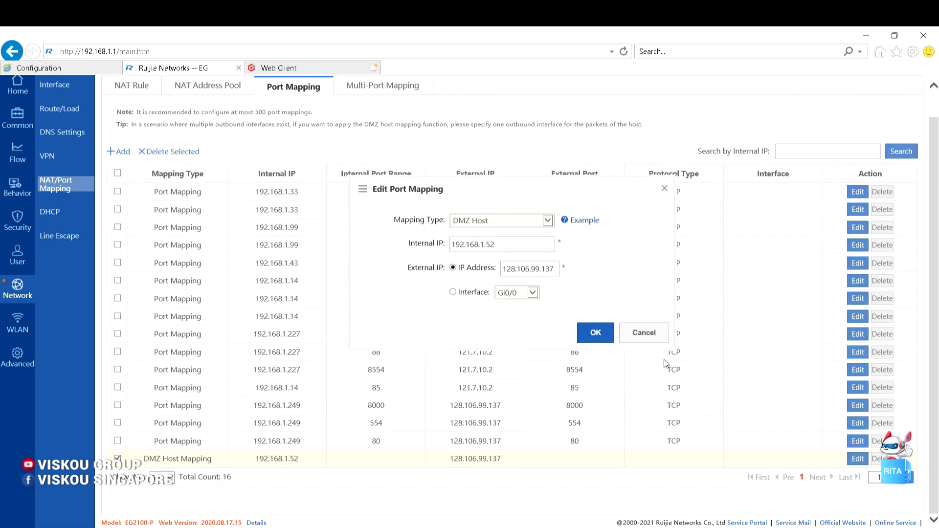
{"action": "double_click", "coordinate": [503, 246]}
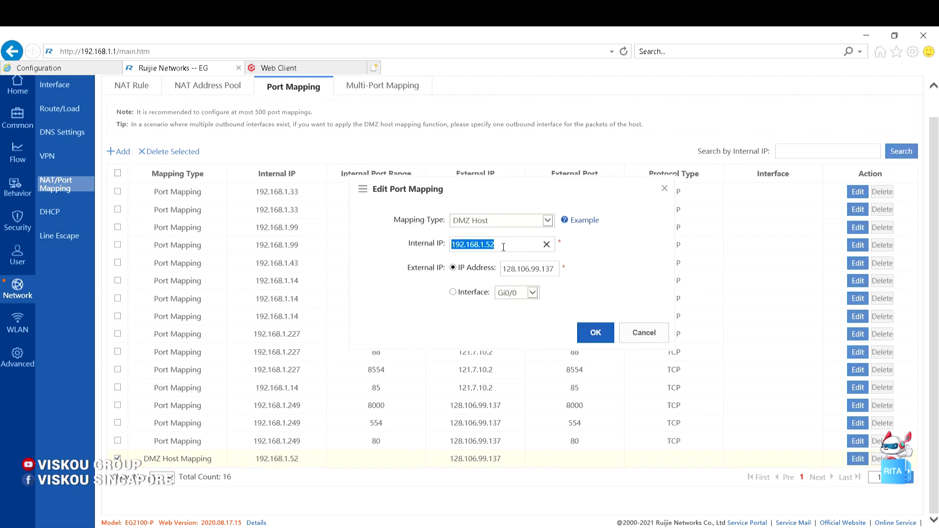
- Confirm with ipconfig that this PC's IPv4 is 192.168.1.52, then cancel the port mapping edit
{"action": "key", "text": "super"}
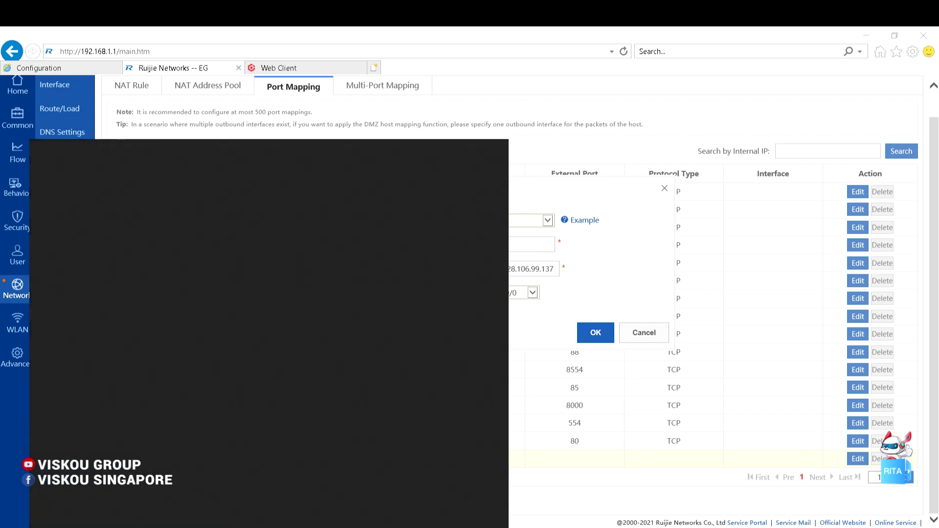
{"action": "type", "text": "cmd"}
{"action": "key", "text": "Return"}
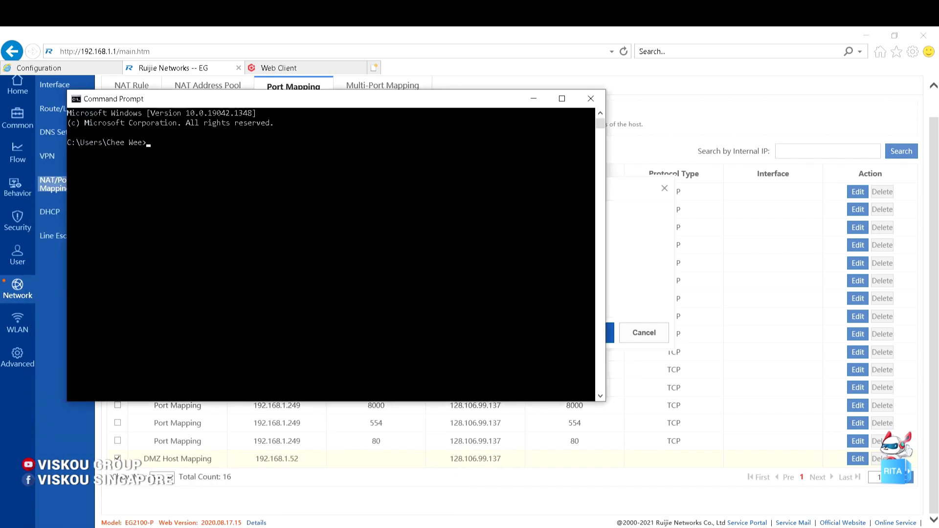
{"action": "type", "text": "ipconfig"}
{"action": "key", "text": "Return"}
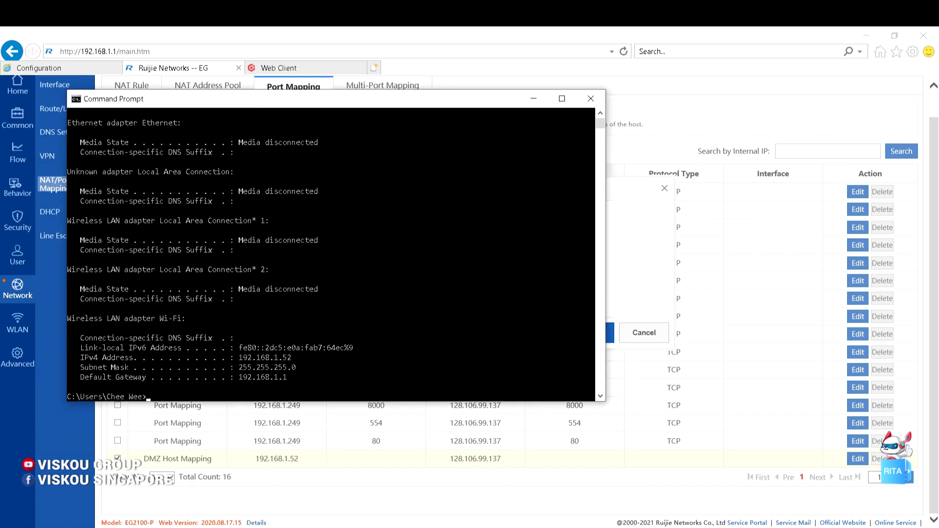
{"action": "left_click_drag", "start_coordinate": [238, 357], "coordinate": [293, 362]}
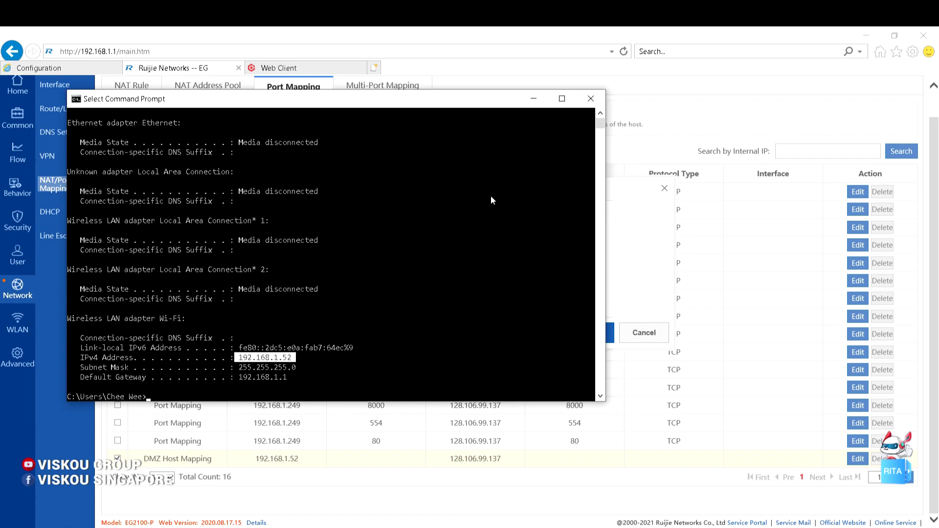
{"action": "left_click", "coordinate": [600, 96]}
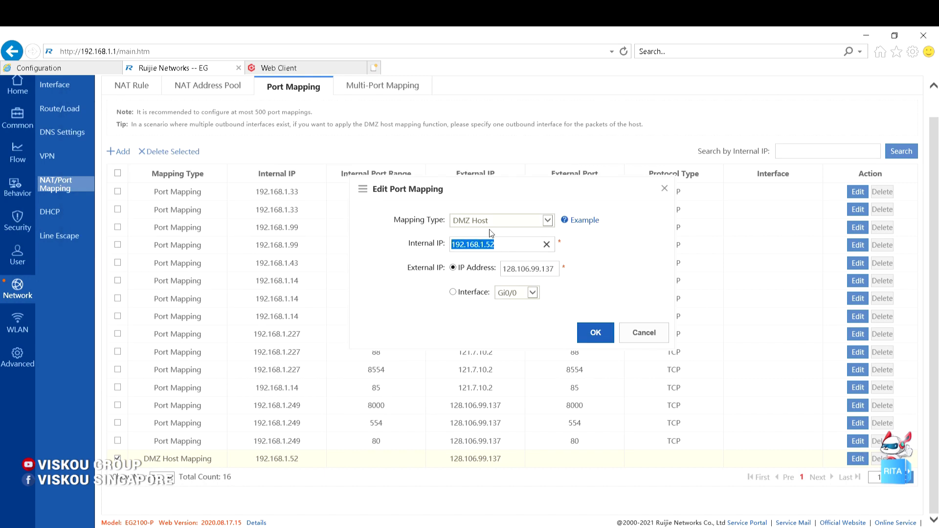
{"action": "left_click", "coordinate": [644, 335]}
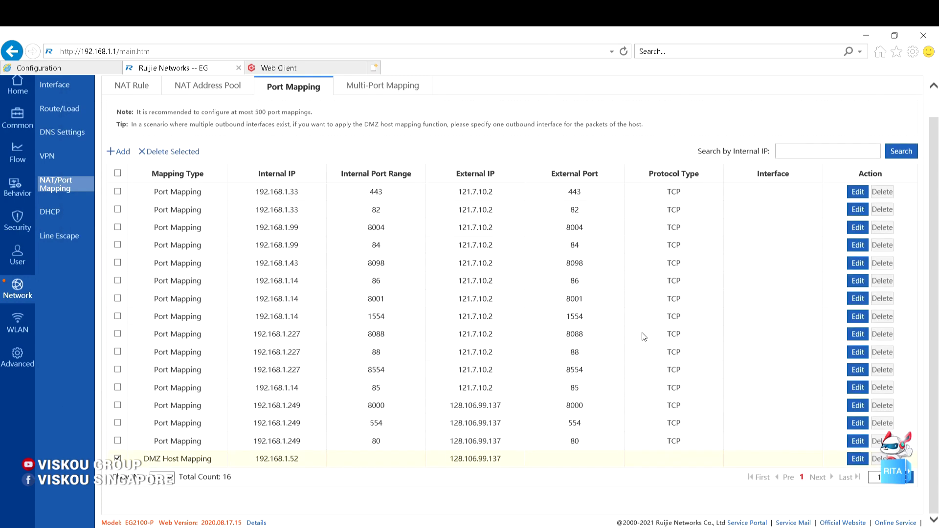
- In the Web Client, go to Resource Management > Access Control Device and open device 671
{"action": "left_click", "coordinate": [308, 67]}
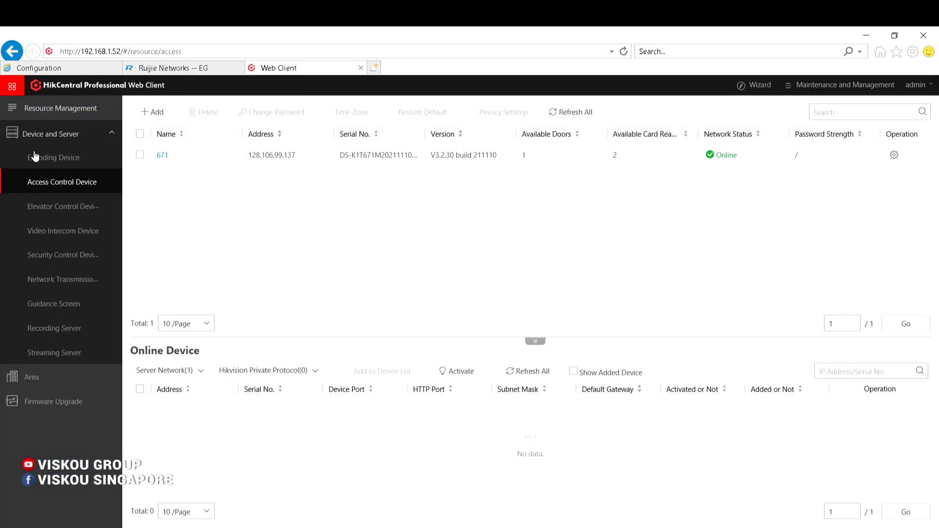
{"action": "left_click", "coordinate": [5, 86]}
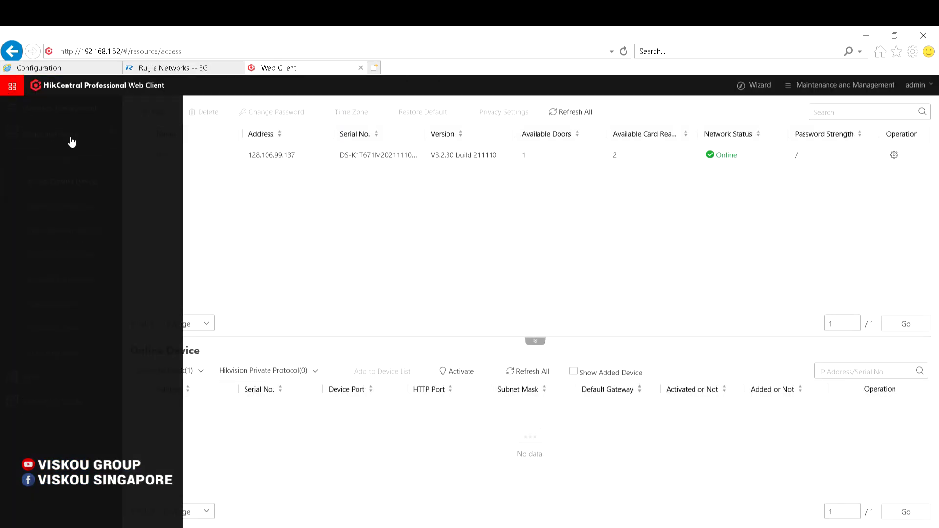
{"action": "left_click", "coordinate": [69, 140]}
{"action": "left_click", "coordinate": [63, 180]}
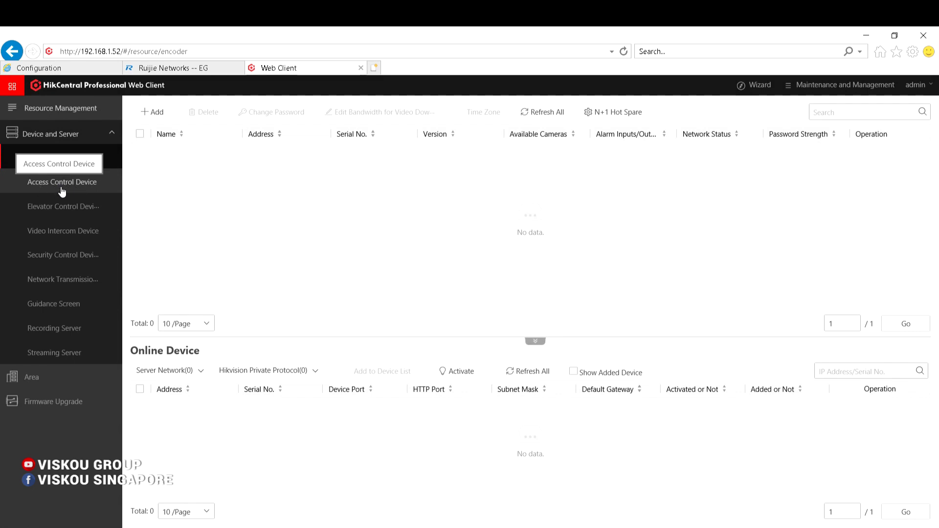
{"action": "left_click", "coordinate": [60, 187]}
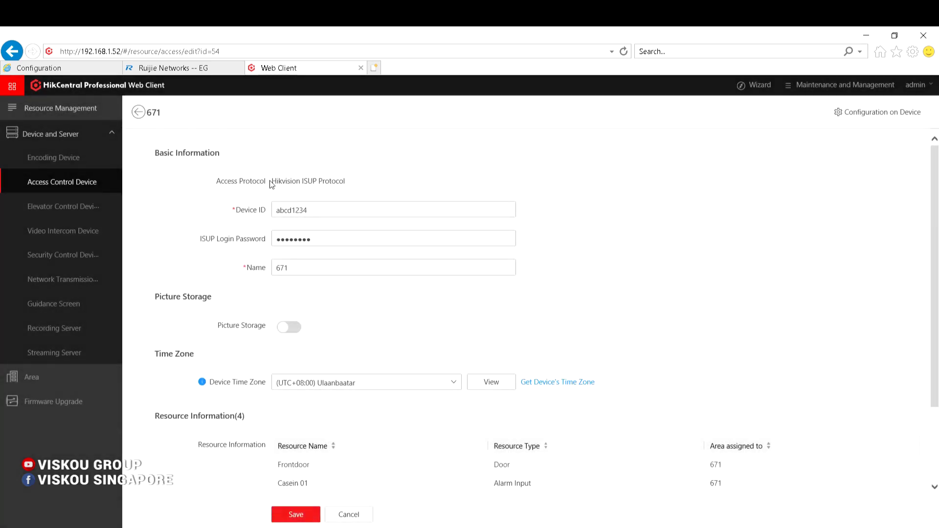
- Review device 671's ISUP access type, device ID and login password against the terminal's Platform Access page
{"action": "left_click_drag", "start_coordinate": [271, 184], "coordinate": [346, 181]}
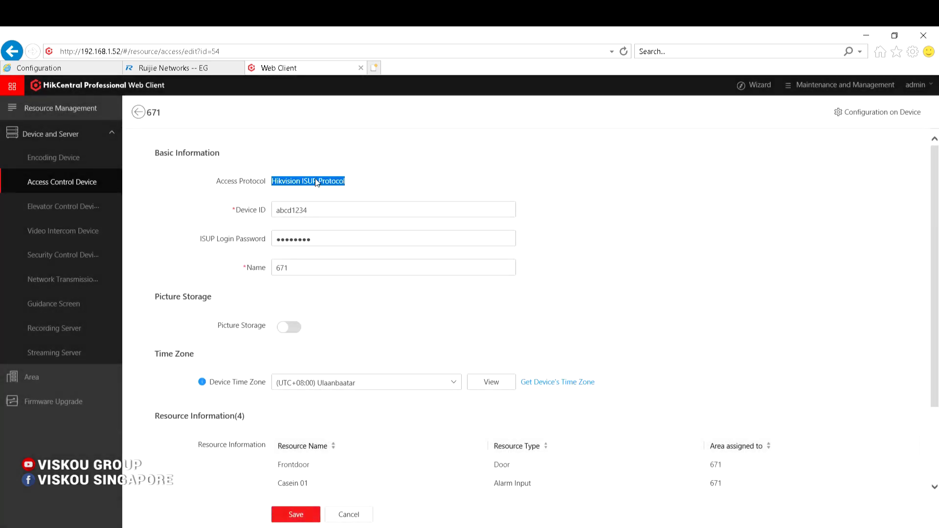
{"action": "left_click", "coordinate": [315, 206]}
{"action": "double_click", "coordinate": [317, 205]}
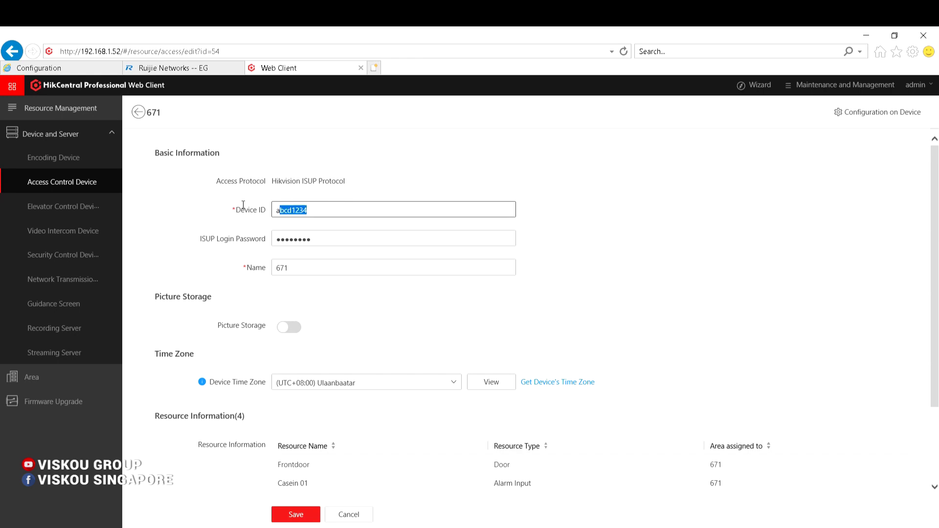
{"action": "double_click", "coordinate": [309, 238]}
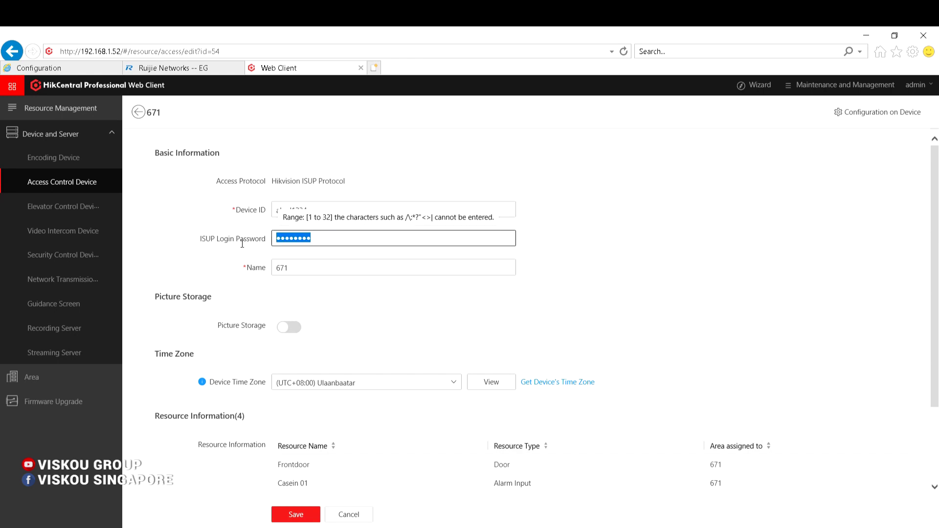
{"action": "left_click", "coordinate": [71, 68]}
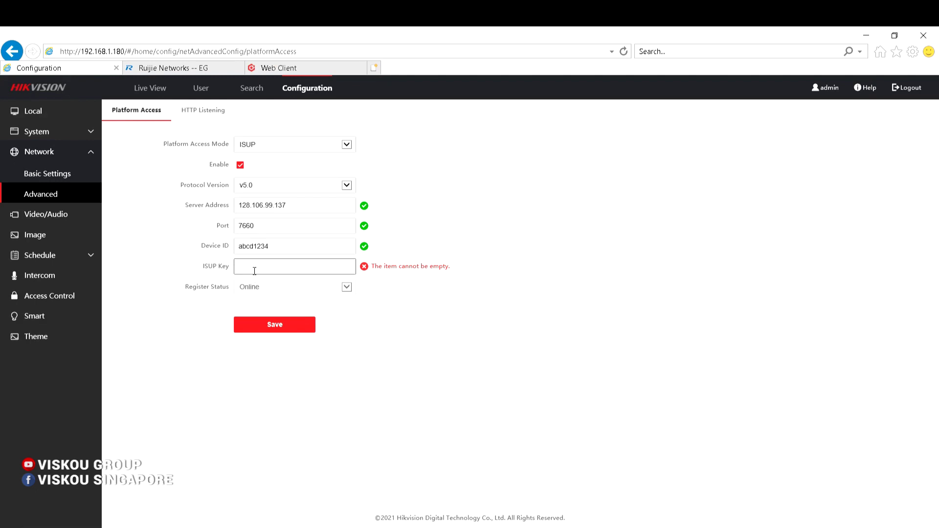
{"action": "left_click", "coordinate": [280, 68]}
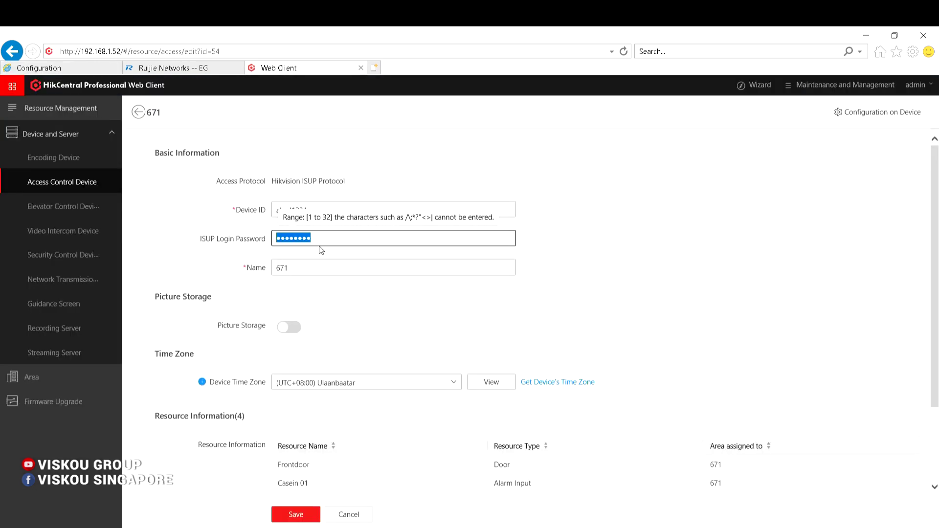
{"action": "scroll", "coordinate": [313, 274], "scroll_direction": "down", "scroll_amount": 2}
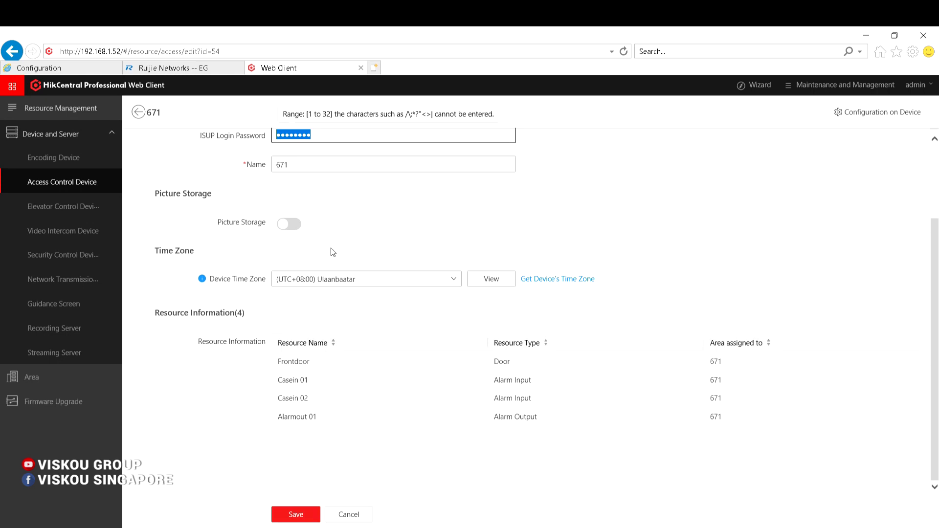
{"action": "scroll", "coordinate": [333, 251], "scroll_direction": "up", "scroll_amount": 2}
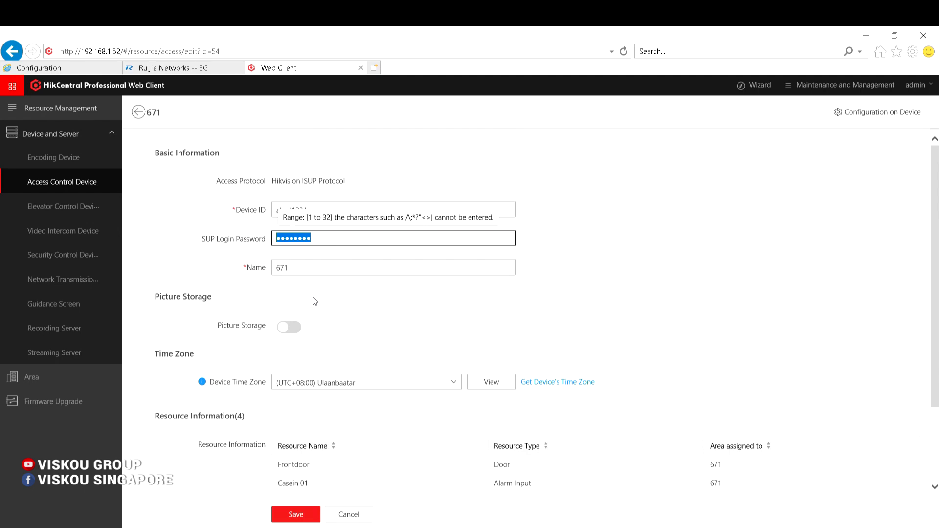
- Turn on picture storage with Local Storage, then return to the access control device list
{"action": "left_click", "coordinate": [289, 327]}
{"action": "left_click", "coordinate": [386, 349]}
{"action": "left_click", "coordinate": [370, 355]}
{"action": "left_click", "coordinate": [385, 350]}
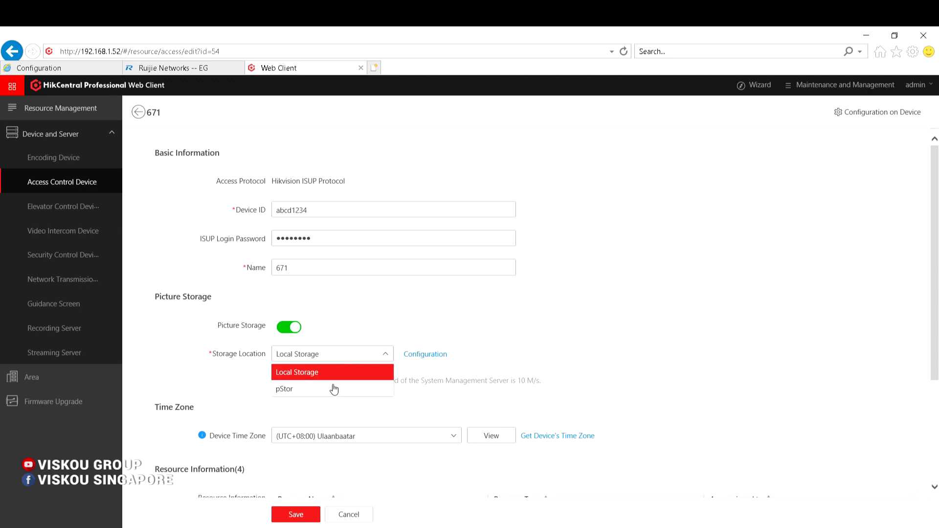
{"action": "triple_click", "coordinate": [303, 181]}
{"action": "left_click", "coordinate": [267, 175]}
{"action": "left_click", "coordinate": [138, 112]}
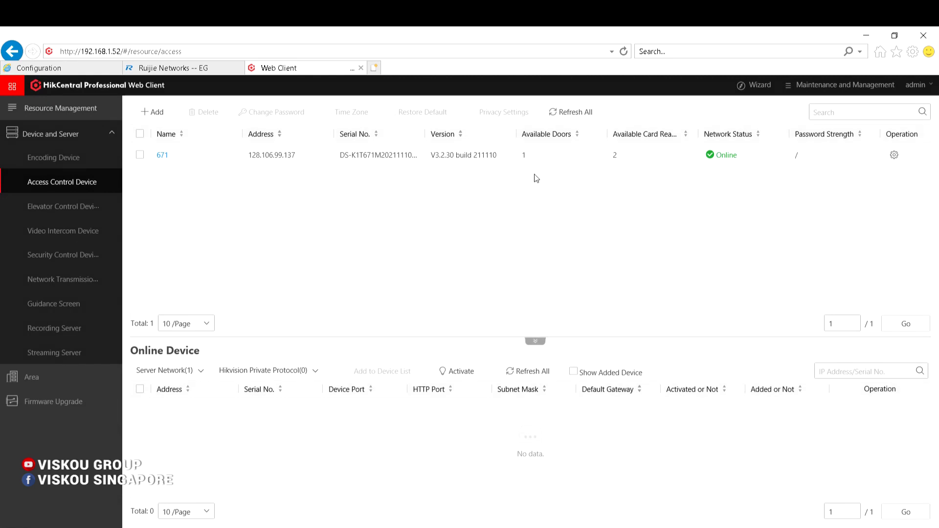
- Note device 671 shows Online, then launch HikCentral Professional Control Client by searching 'control'
{"action": "left_click_drag", "start_coordinate": [695, 161], "coordinate": [758, 163]}
{"action": "key", "text": "super"}
{"action": "type", "text": "con"}
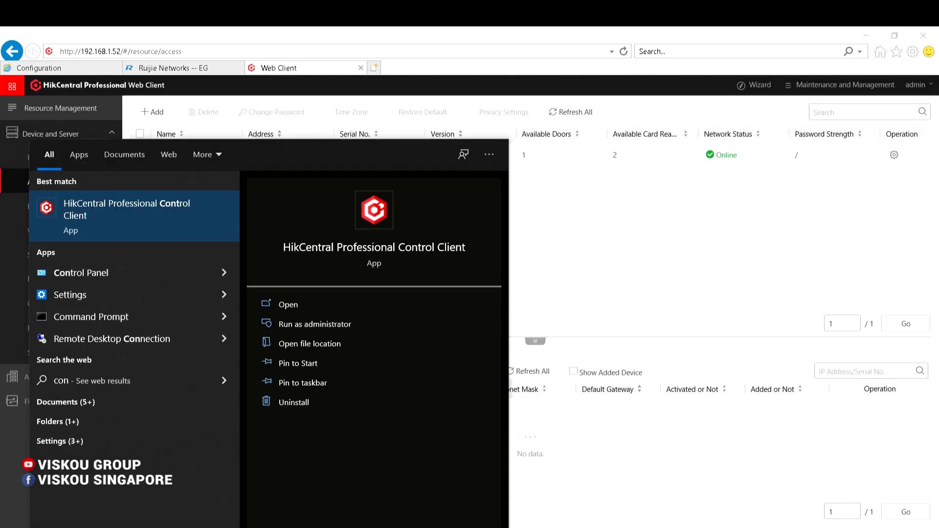
{"action": "type", "text": "trol"}
{"action": "key", "text": "Return"}
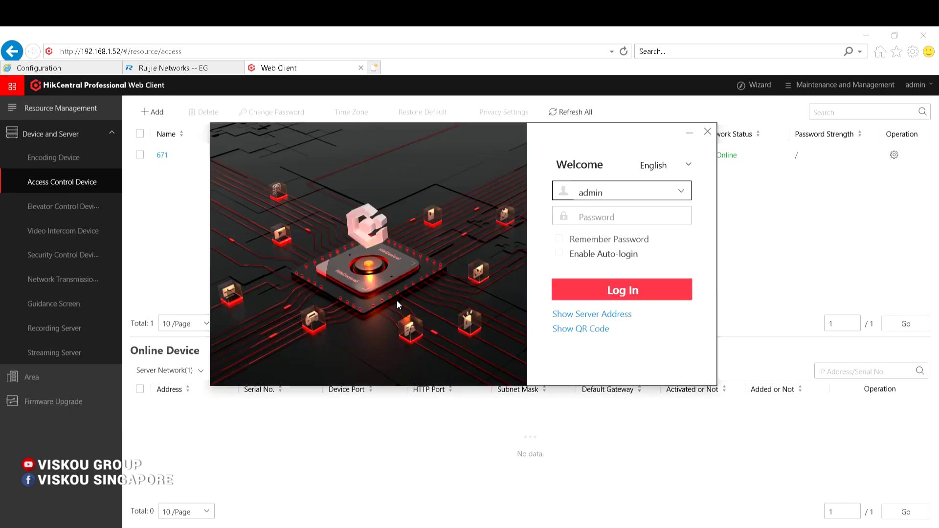
- Log in to the Control Client as admin with the account password
{"action": "left_click", "coordinate": [608, 218]}
{"action": "type", "text": "**********"}
{"action": "key", "text": "Return"}
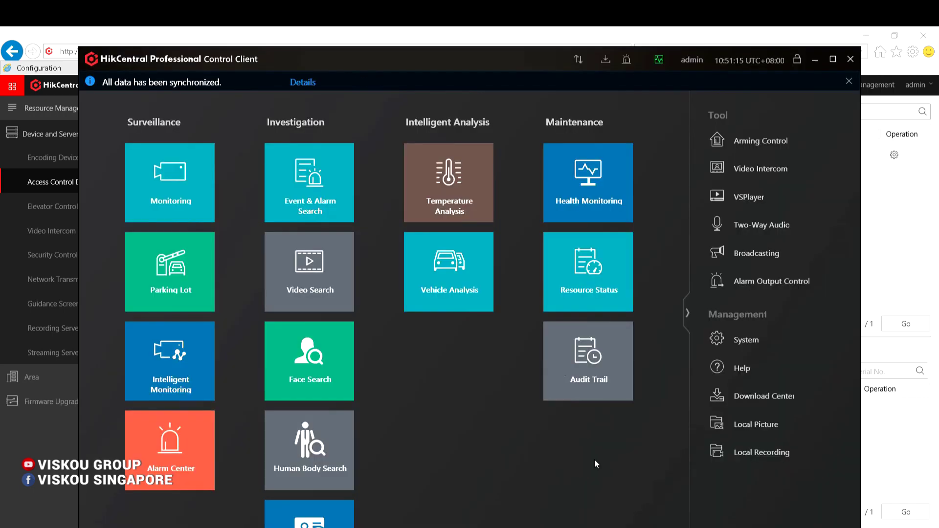
- Maximize the Control Client, show device 671's Frontdoor in Monitoring, and lock it remotely
{"action": "left_click", "coordinate": [833, 59]}
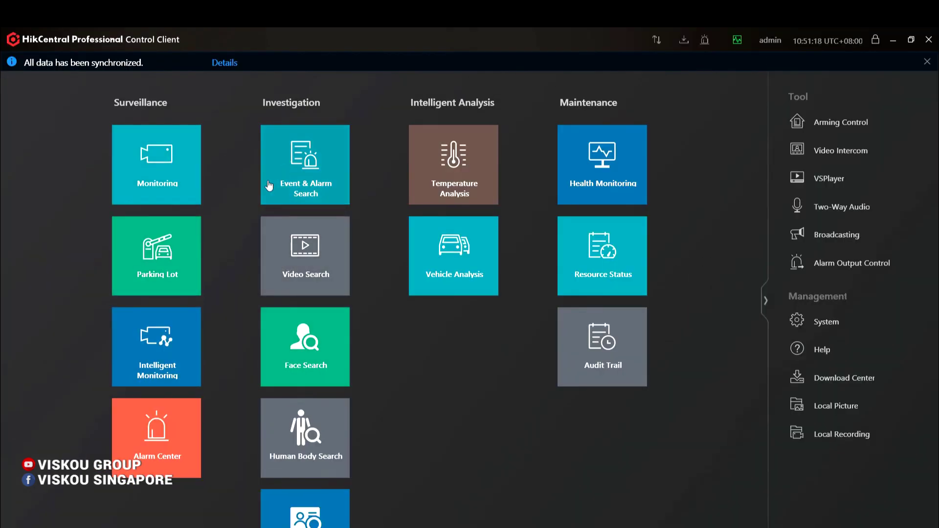
{"action": "left_click", "coordinate": [164, 175]}
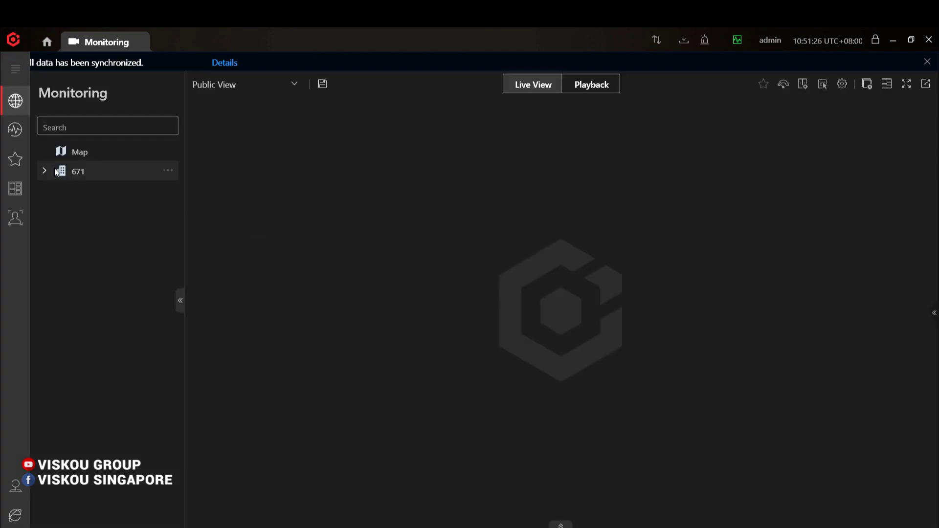
{"action": "double_click", "coordinate": [86, 170]}
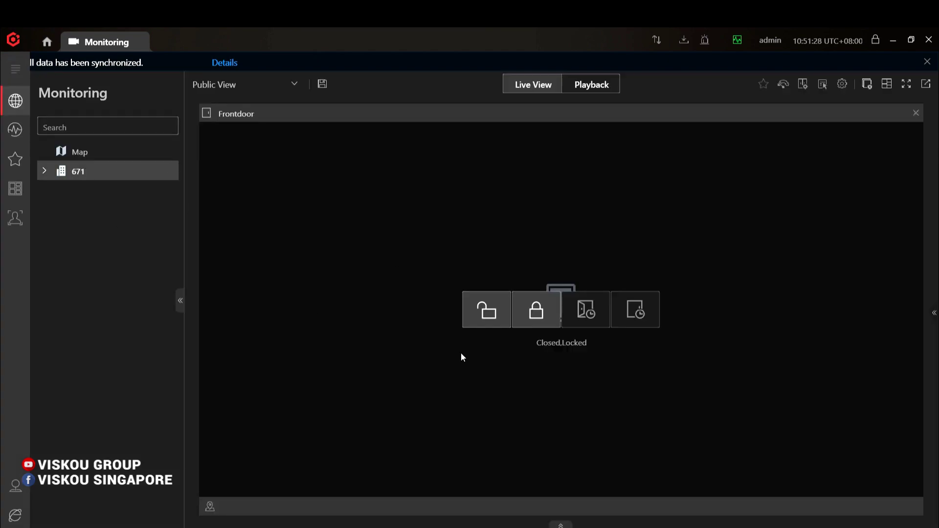
{"action": "left_click", "coordinate": [490, 314]}
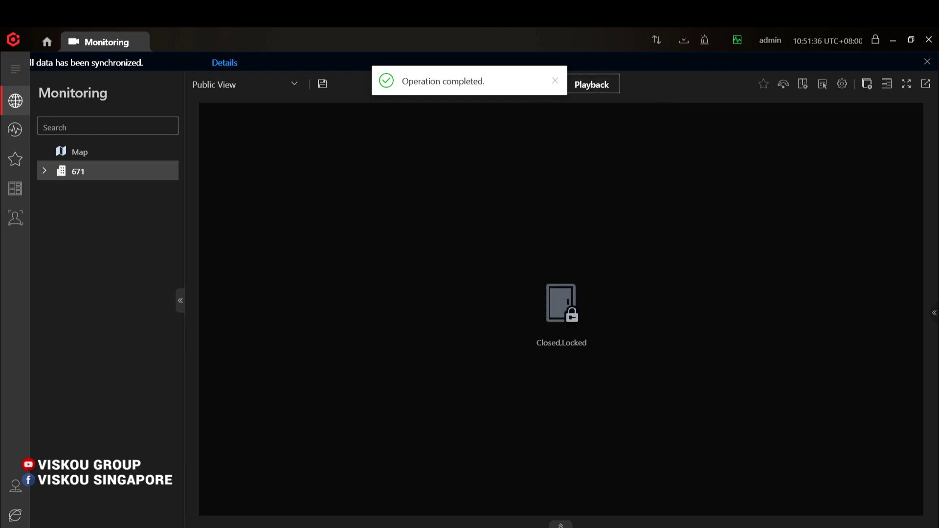
{"action": "left_click", "coordinate": [790, 494]}
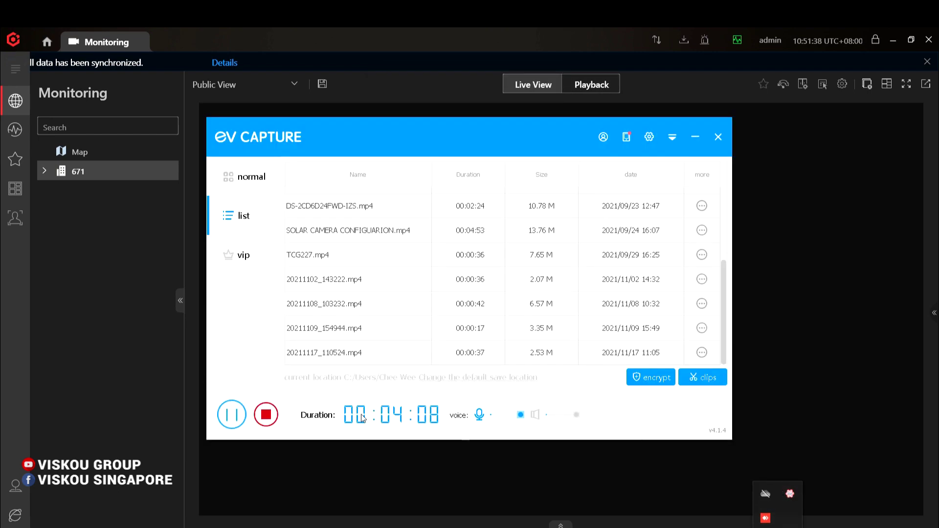